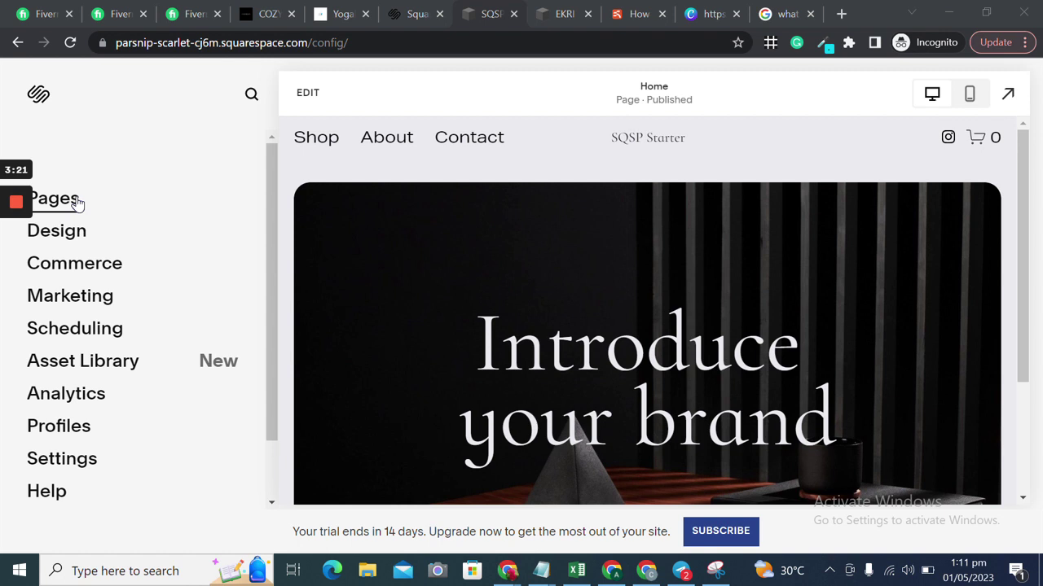
Step: Create a store page from a template under Main Navigation and name it 'Store'
left_click(73, 202)
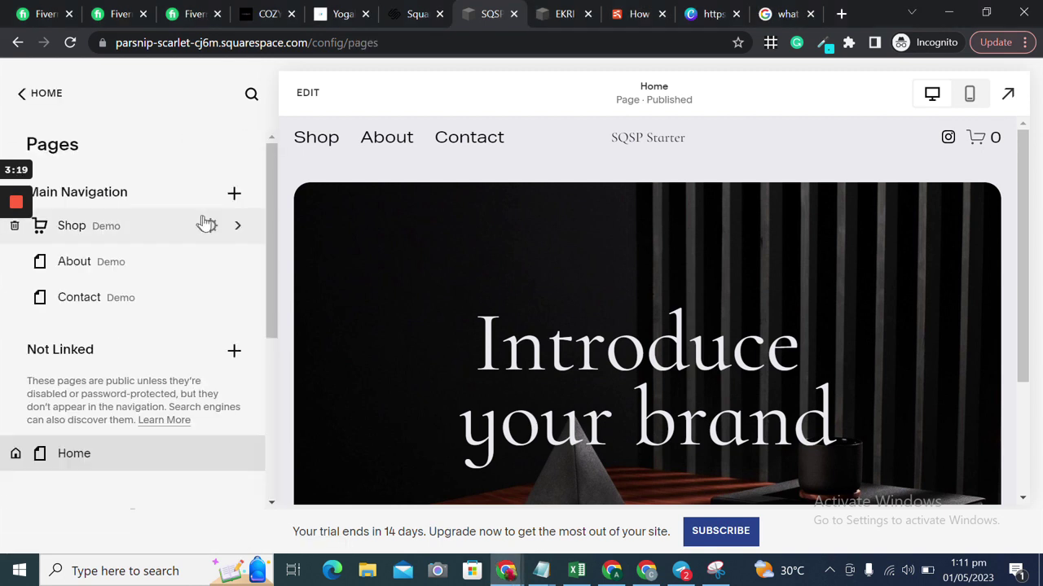
left_click(234, 193)
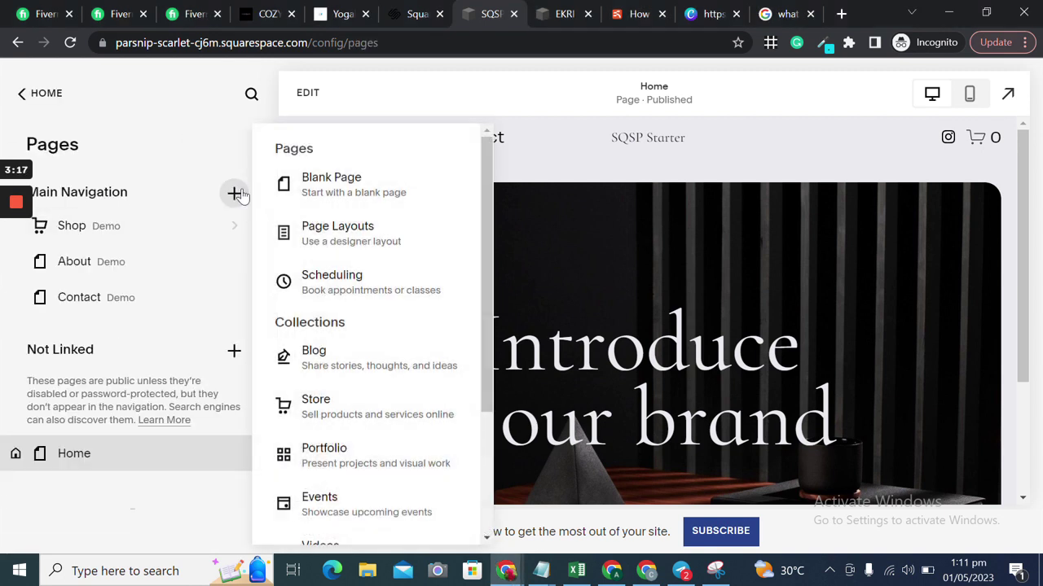
left_click(339, 407)
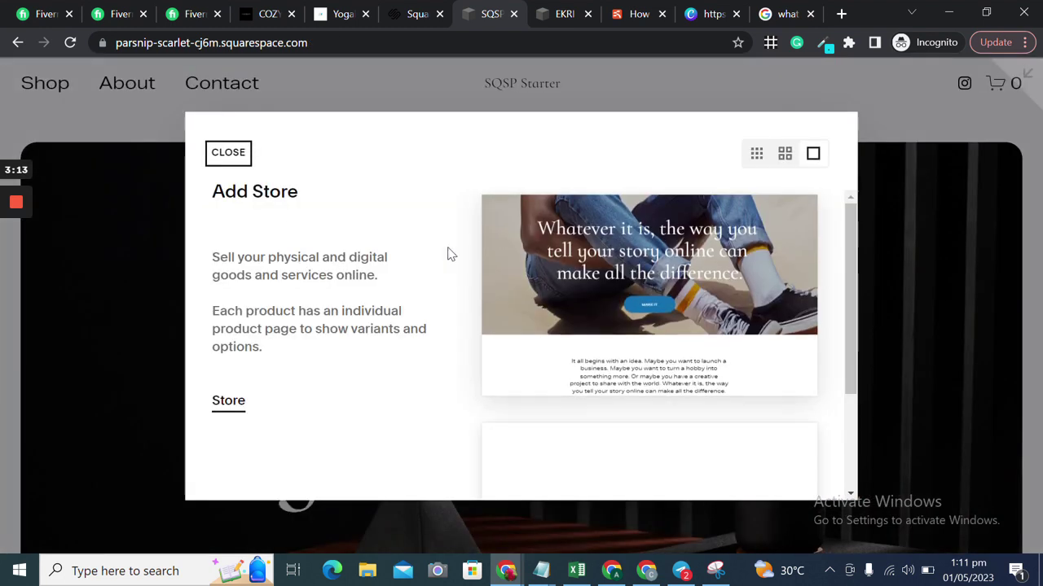
left_click(18, 270)
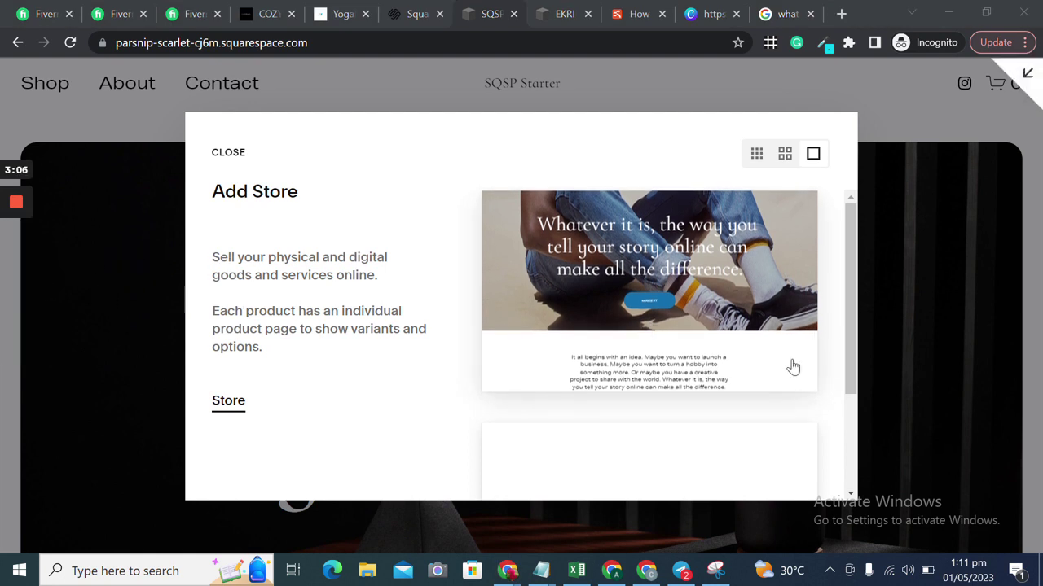
scroll(850, 423, "down", 1)
scroll(848, 399, "down", 2)
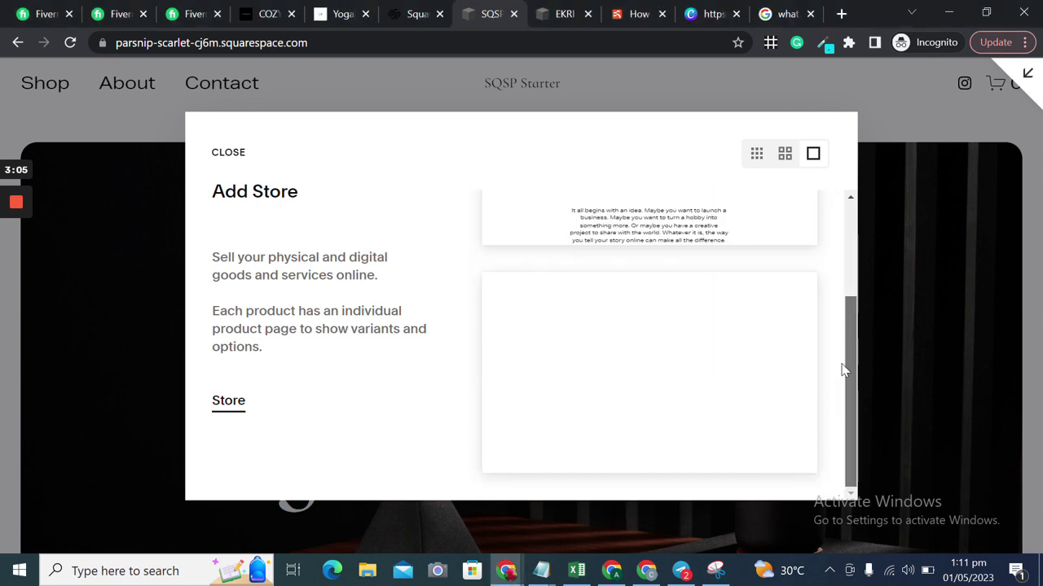
scroll(845, 326, "up", 2)
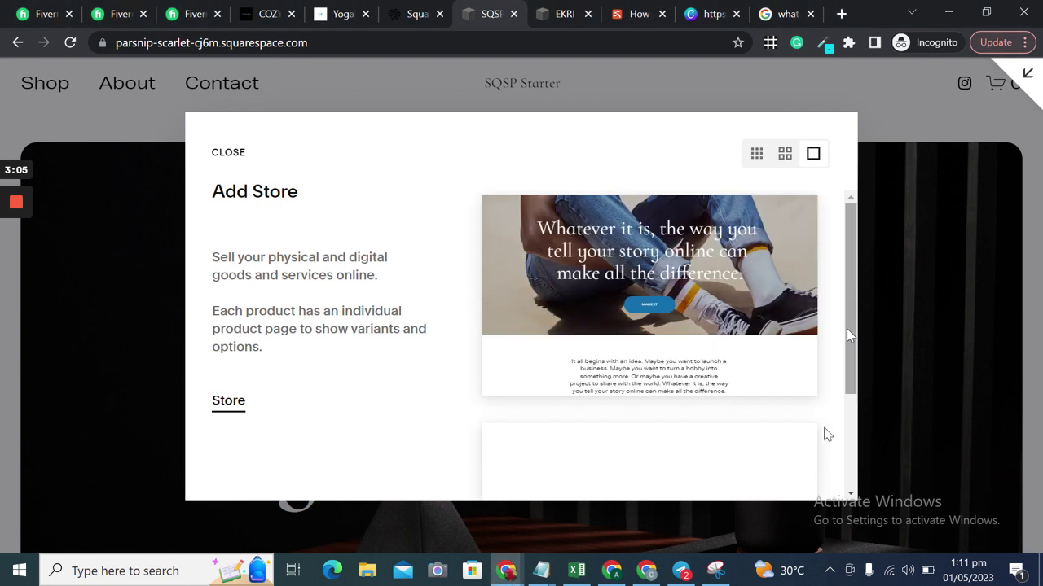
scroll(733, 342, "down", 2)
left_click(679, 349)
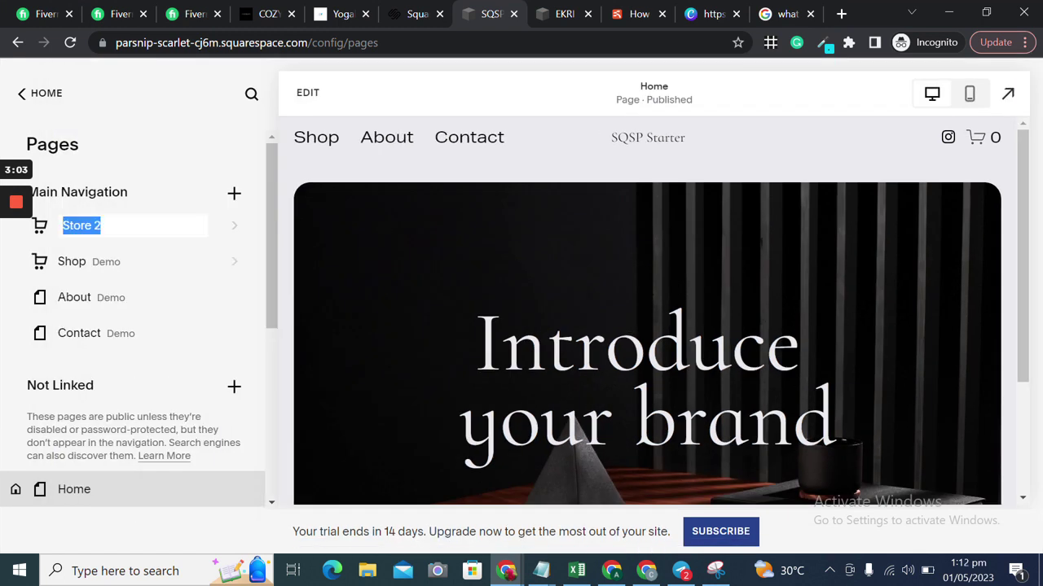
type("Store")
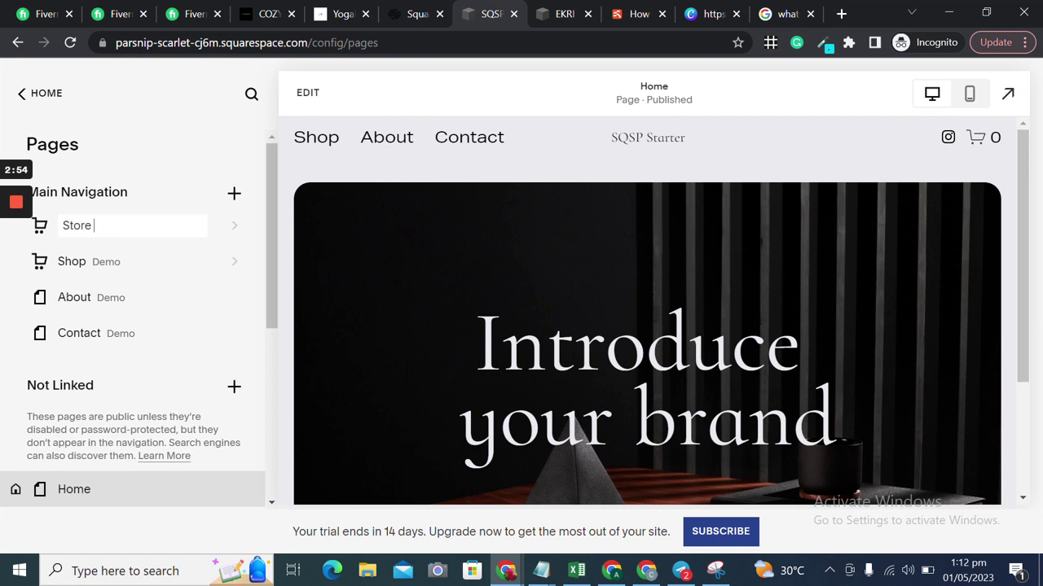
key("Return")
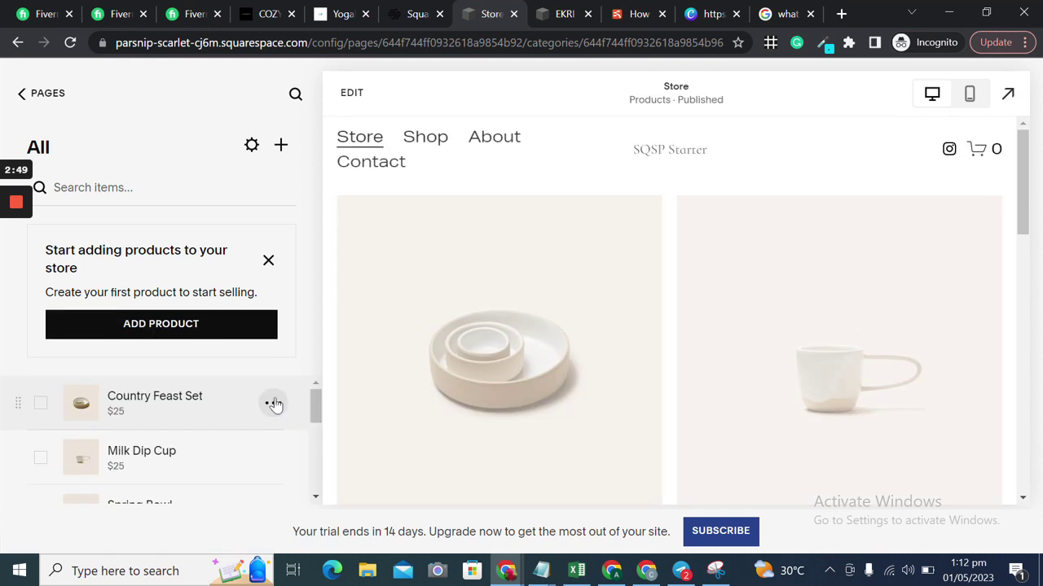
Step: Create a new 'Kitchen' category and assign it to the Country Feast Set product
left_click(273, 403)
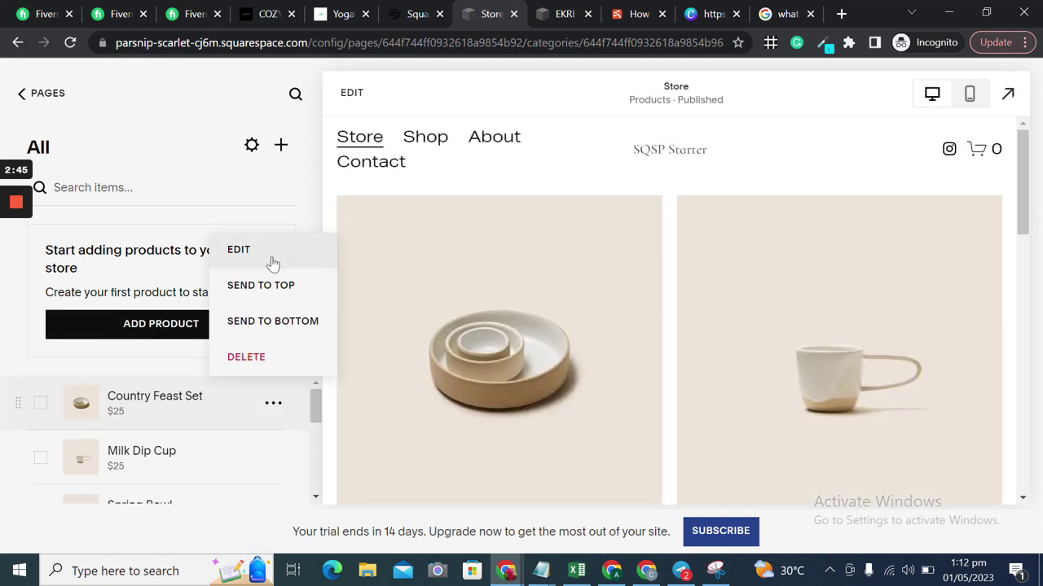
left_click(274, 261)
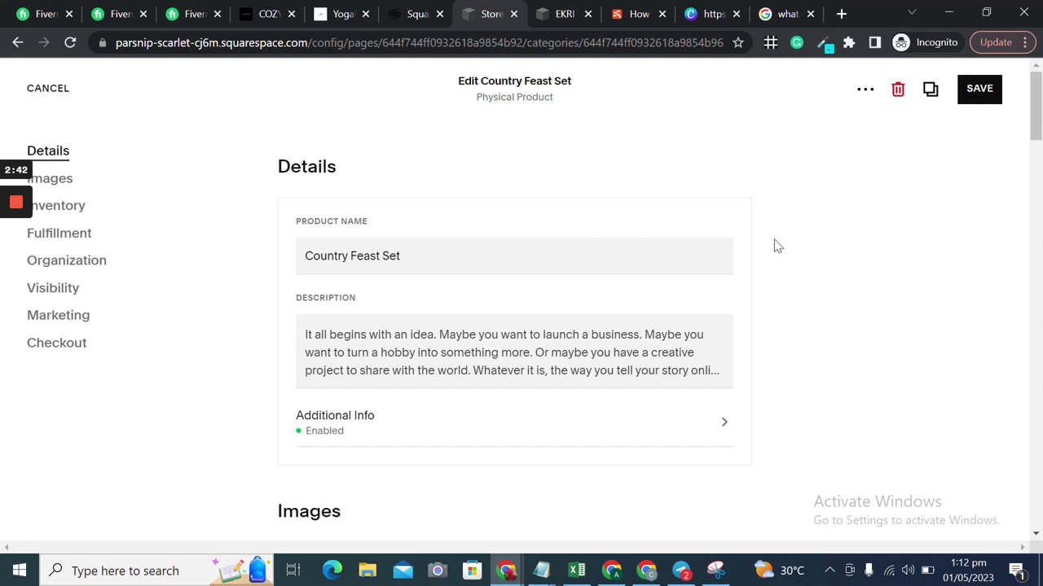
left_click_drag(1037, 120, 1036, 310)
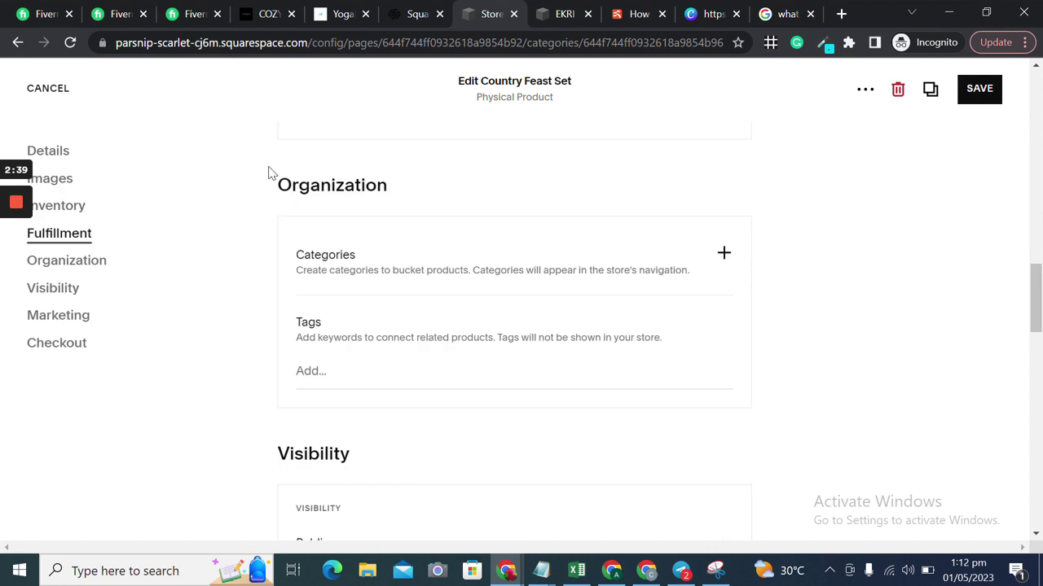
left_click_drag(411, 193, 274, 185)
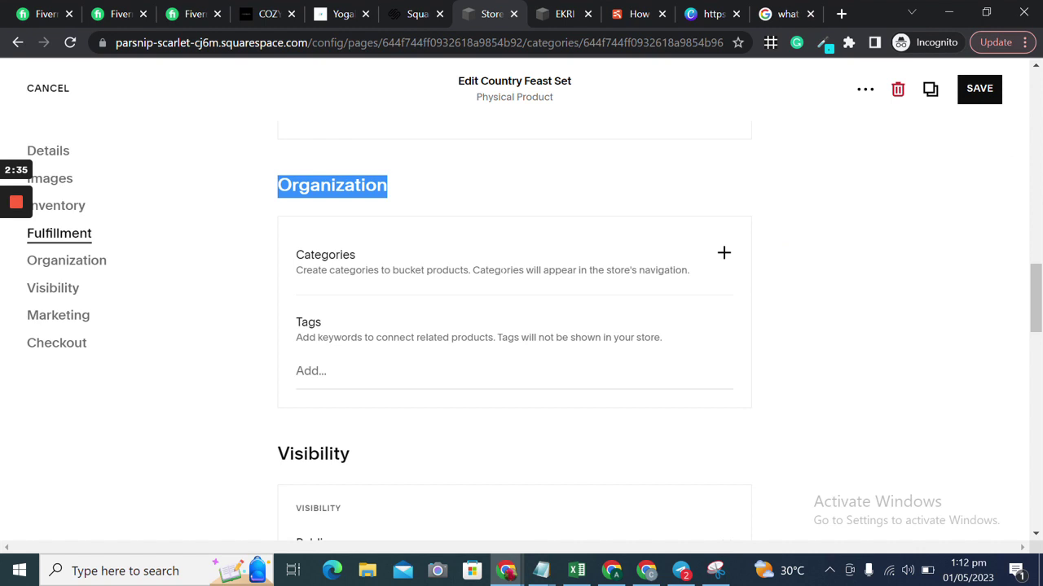
left_click(723, 256)
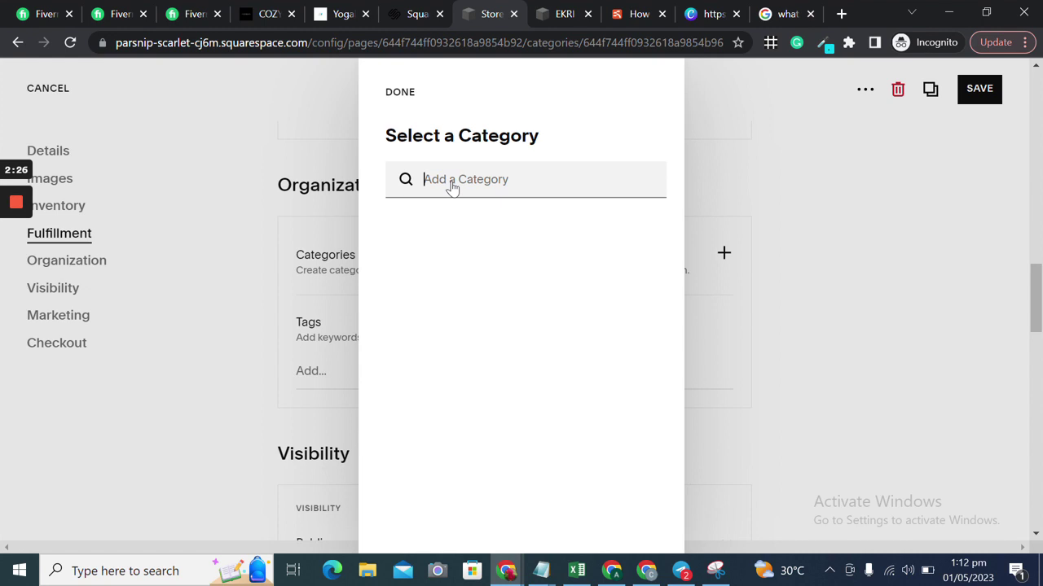
type("Kicthen")
key("BackSpace")
key("BackSpace")
key("BackSpace")
key("BackSpace")
key("BackSpace")
key("BackSpace")
type("itchen")
left_click(643, 179)
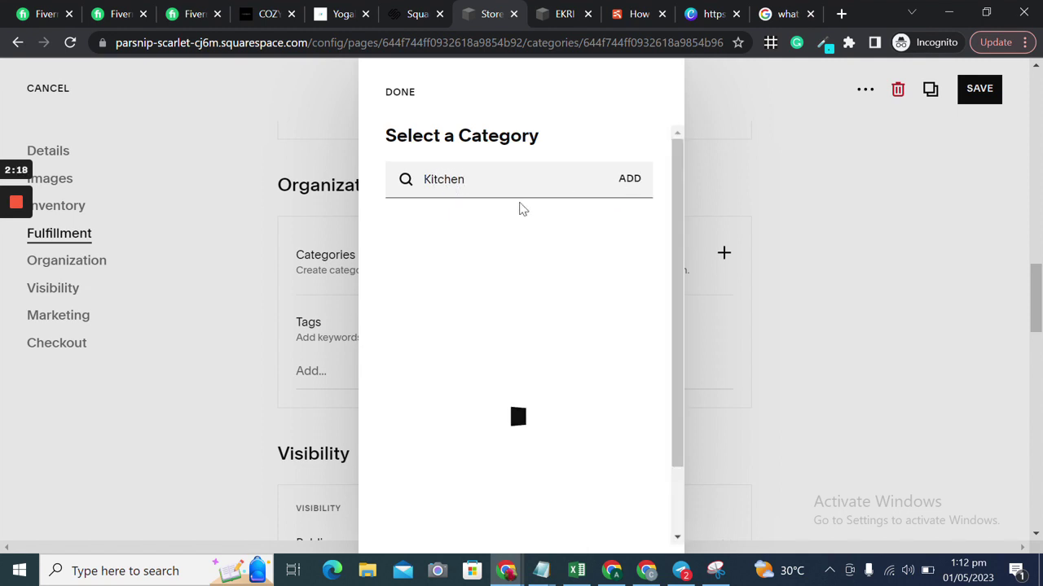
left_click(400, 94)
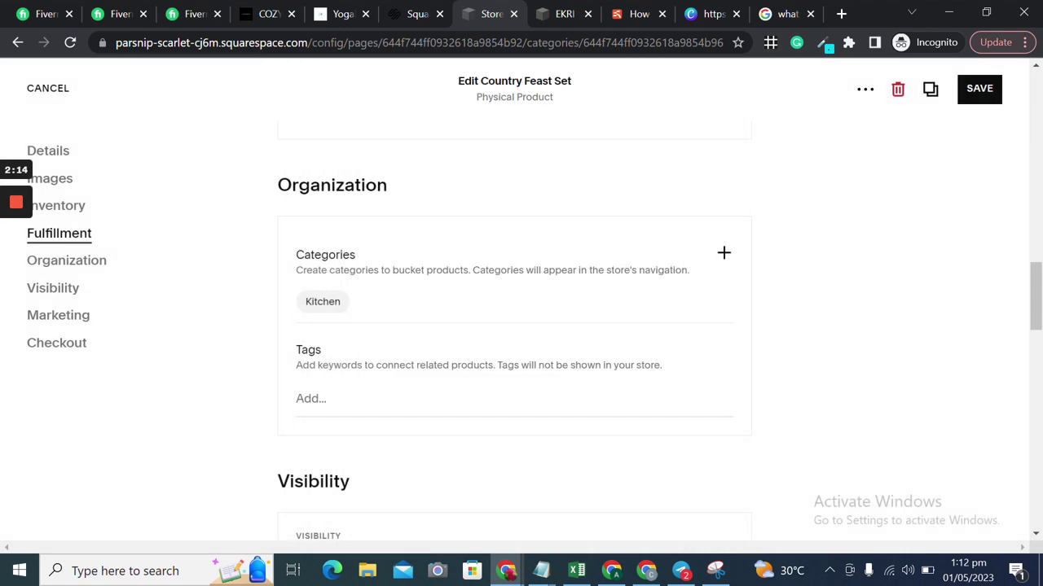
Step: Tag the Country Feast Set with 'cutlary' and 'spoons'
key("Tab")
type("cutlery")
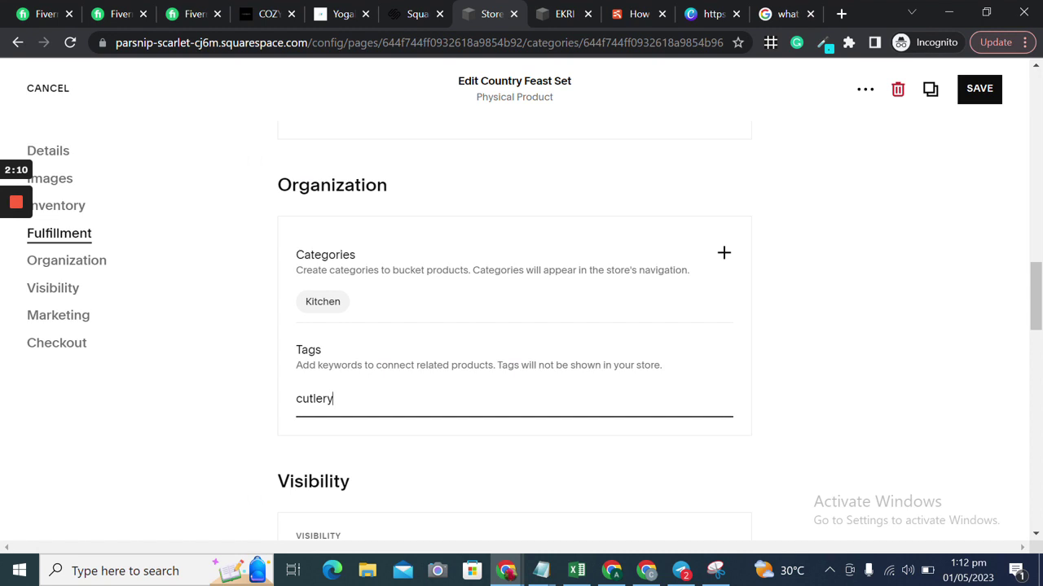
key("BackSpace")
key("BackSpace")
key("BackSpace")
type("ary")
key("Return")
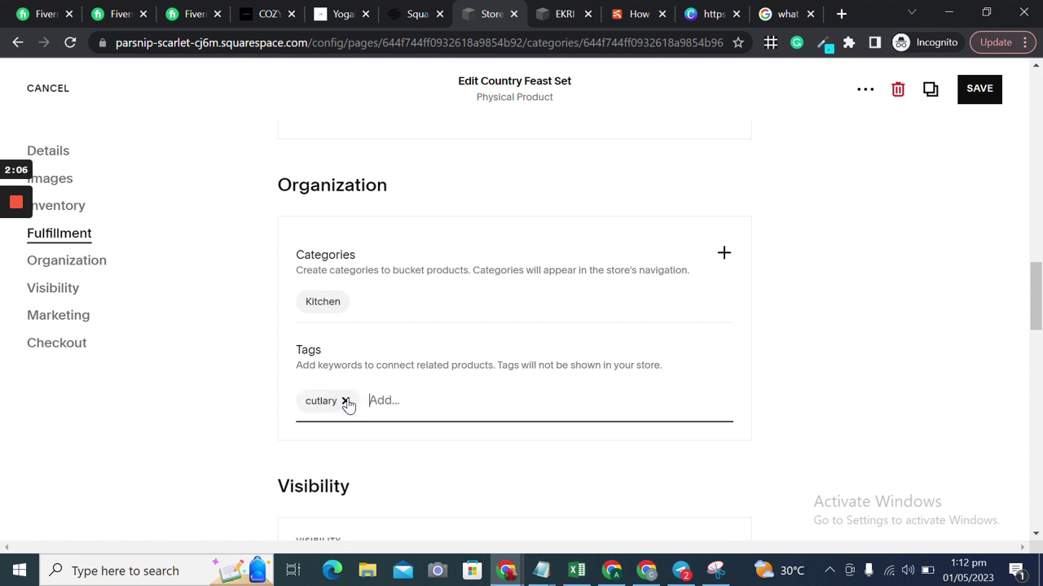
type("spoons")
key("Return")
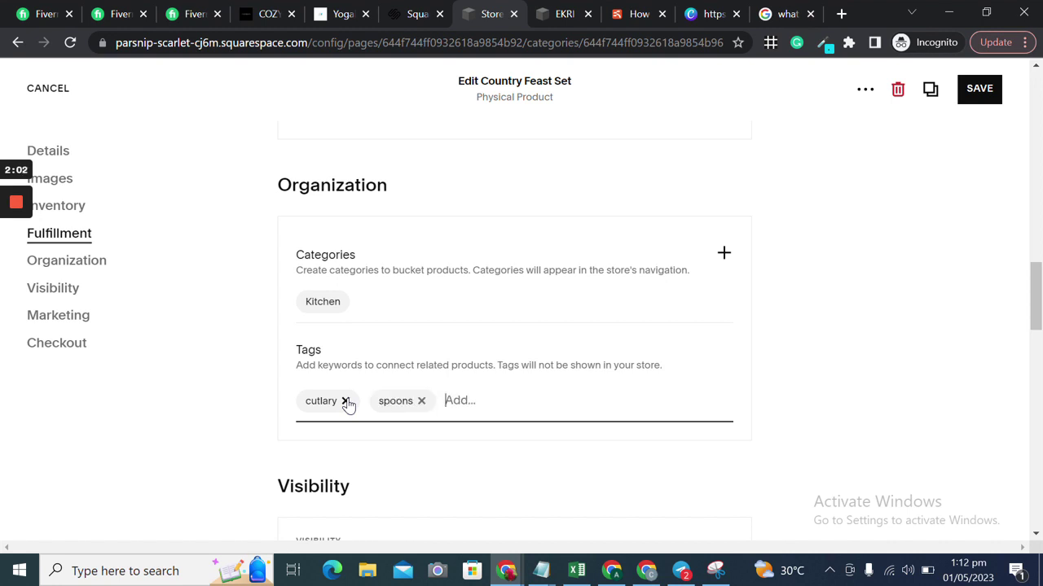
Step: Replace the misspelled 'desings' tag with a correct 'designs' tag
type("desings")
key("Return")
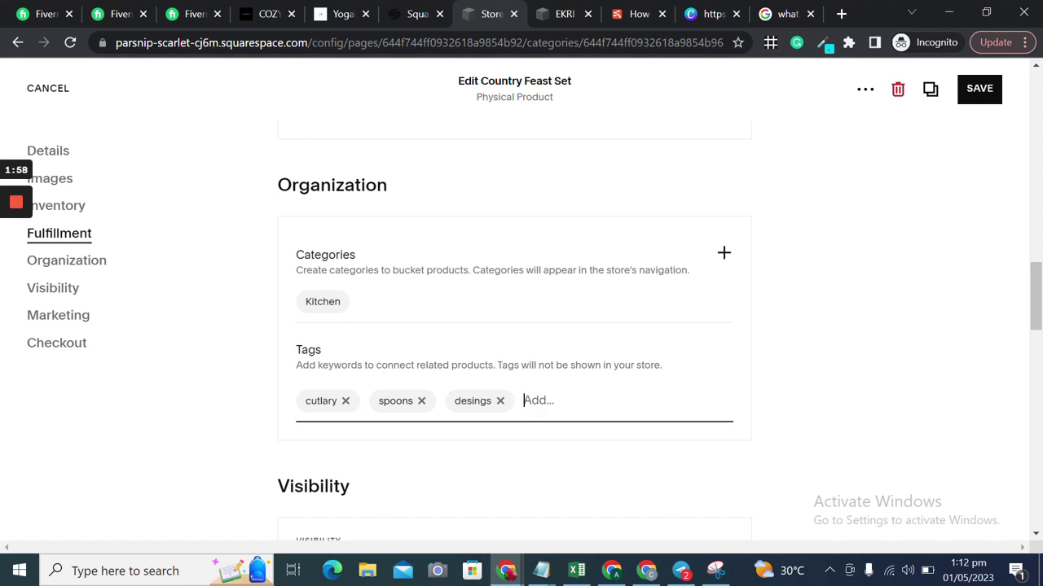
left_click(500, 401)
type("designs")
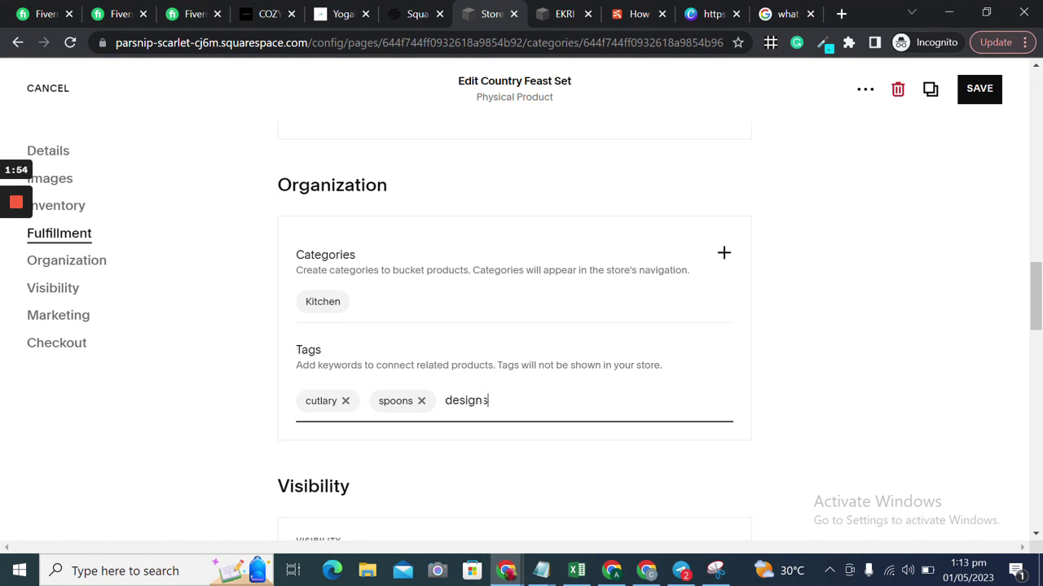
key("Return")
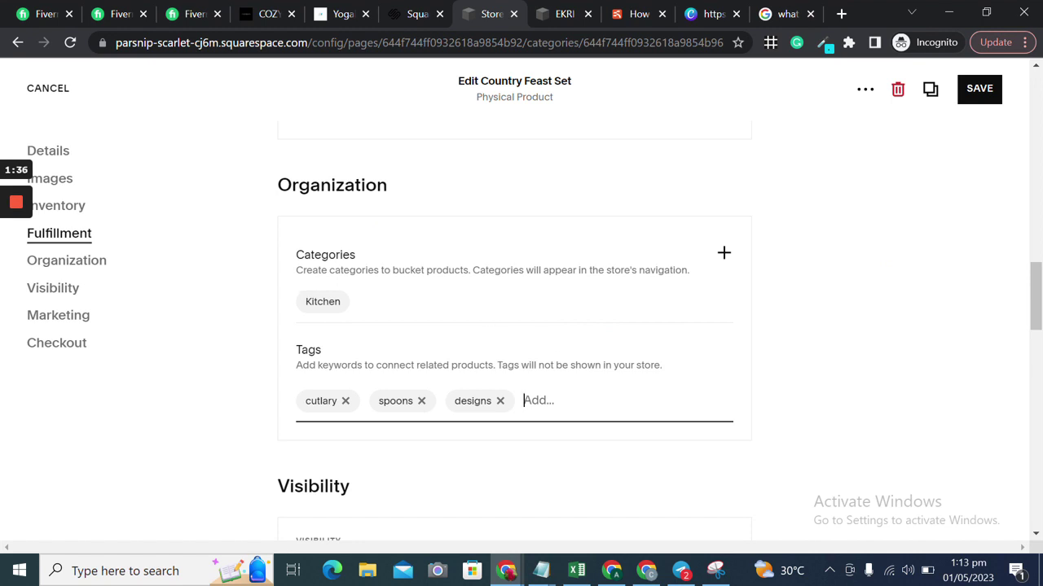
scroll(1036, 269, "down", 1)
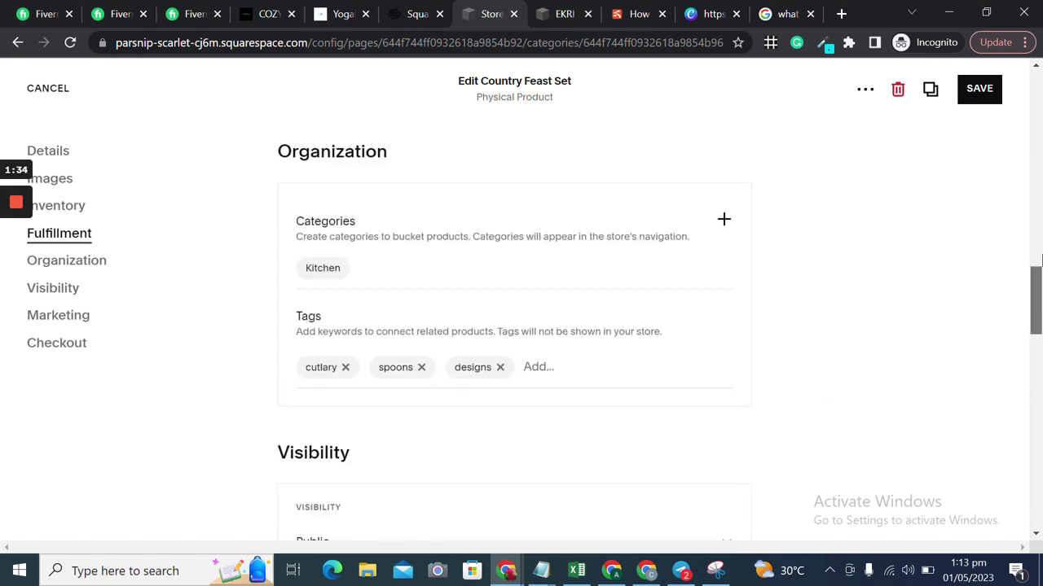
scroll(1036, 259, "up", 5)
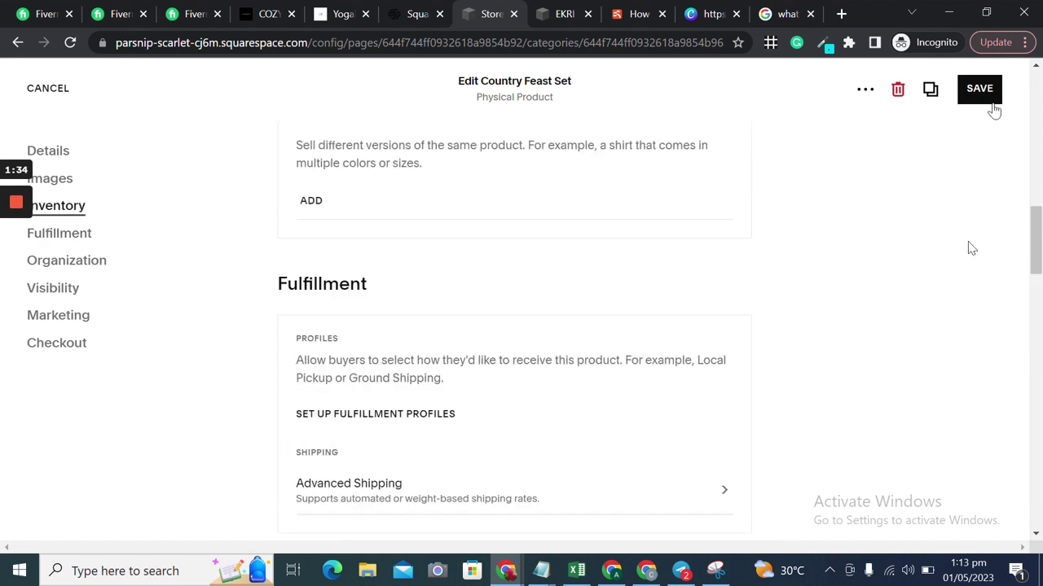
Step: Save Country Feast Set and view the Kitchen category page listing only that product
left_click(983, 93)
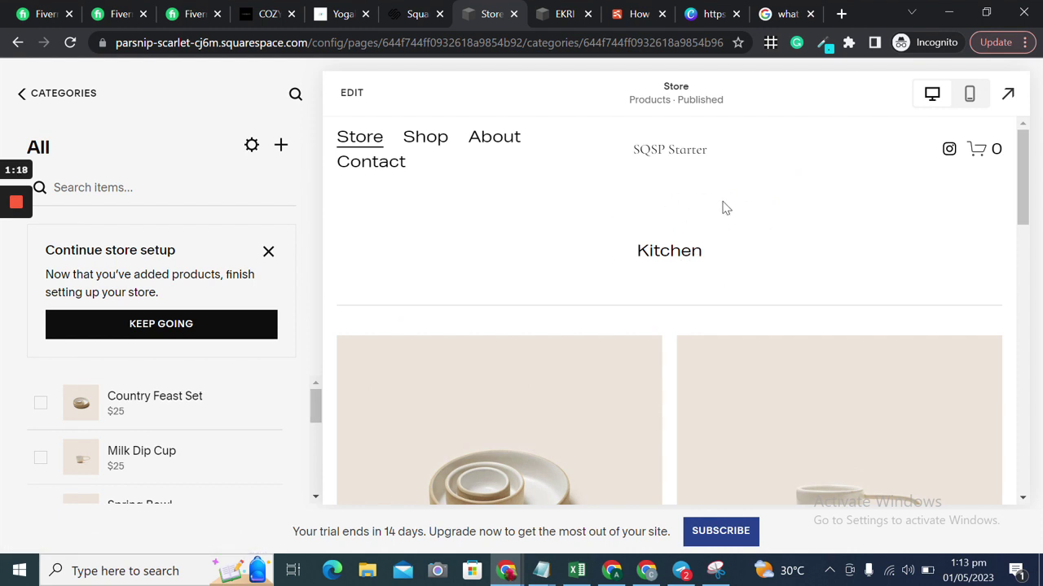
left_click(662, 256)
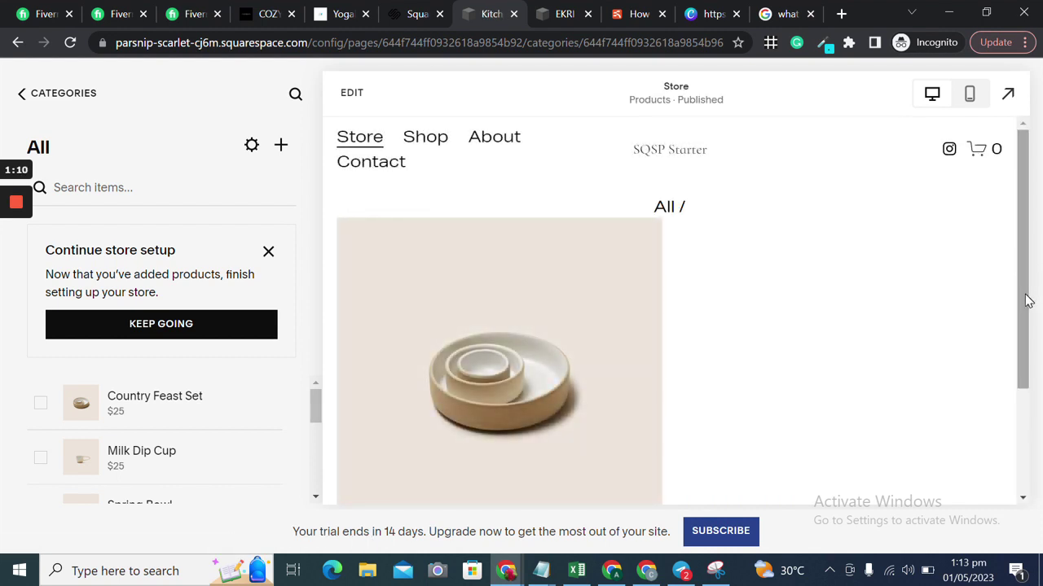
left_click_drag(1026, 298, 955, 381)
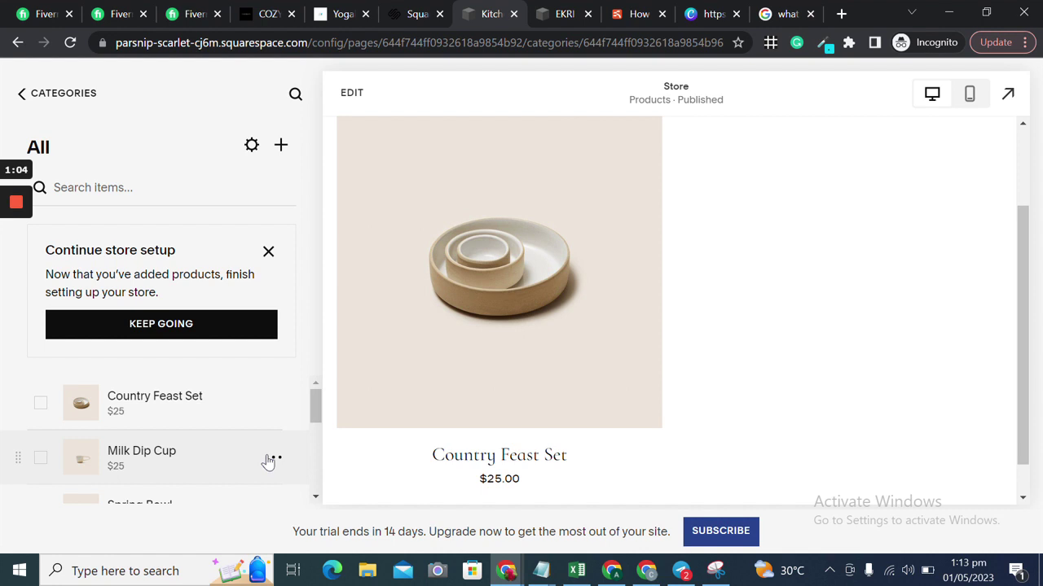
left_click(272, 461)
Step: Check the existing Kitchen category for Milk Dip Cup and save the product
left_click(293, 338)
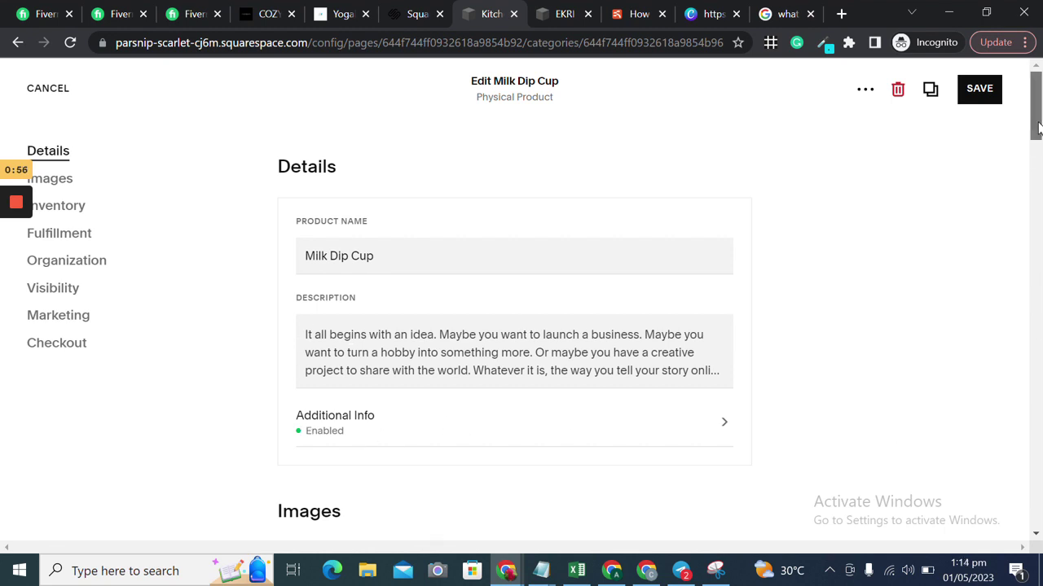
left_click_drag(1038, 145, 980, 333)
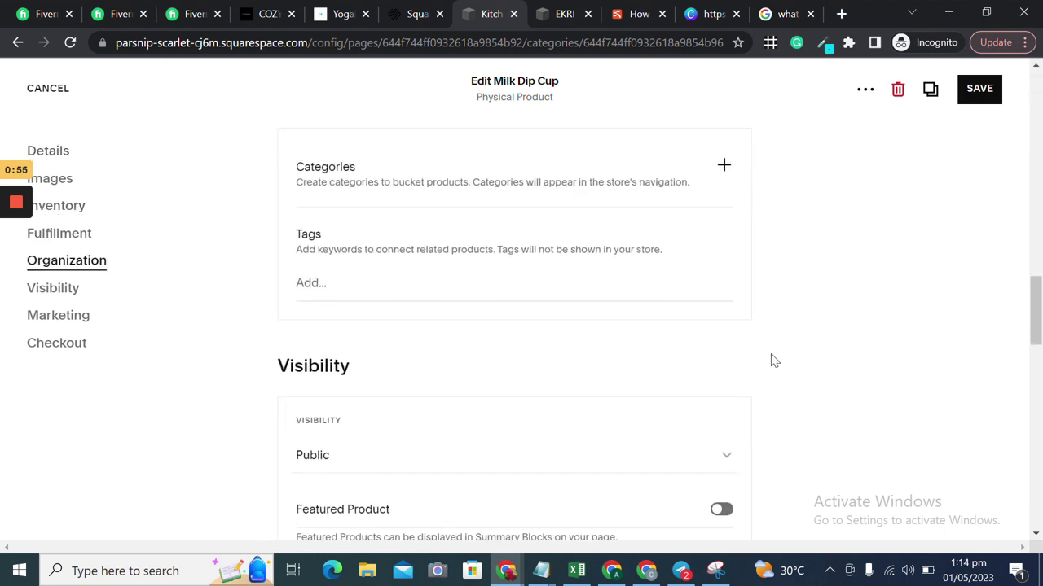
left_click(723, 166)
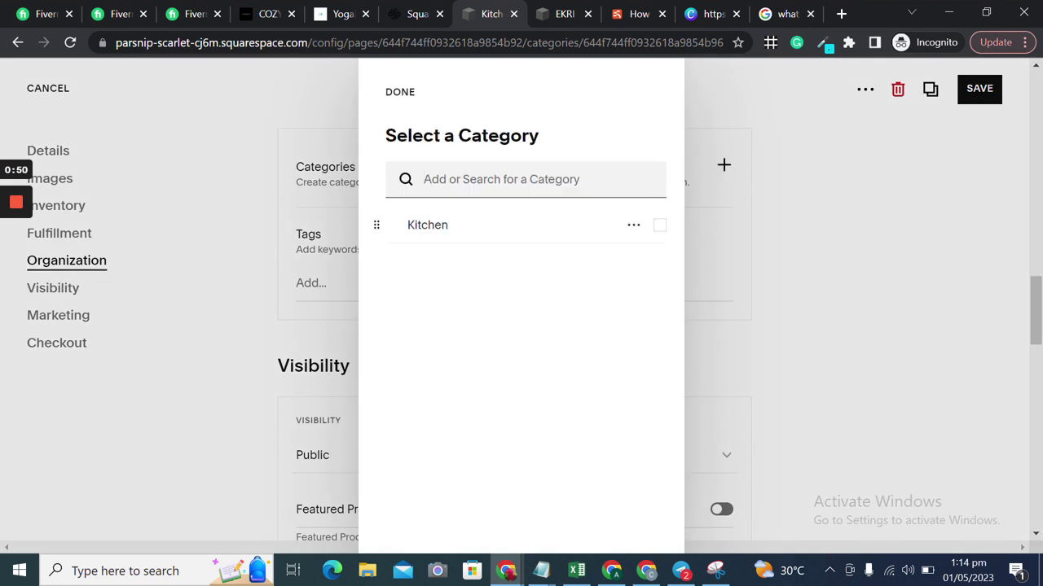
left_click(659, 225)
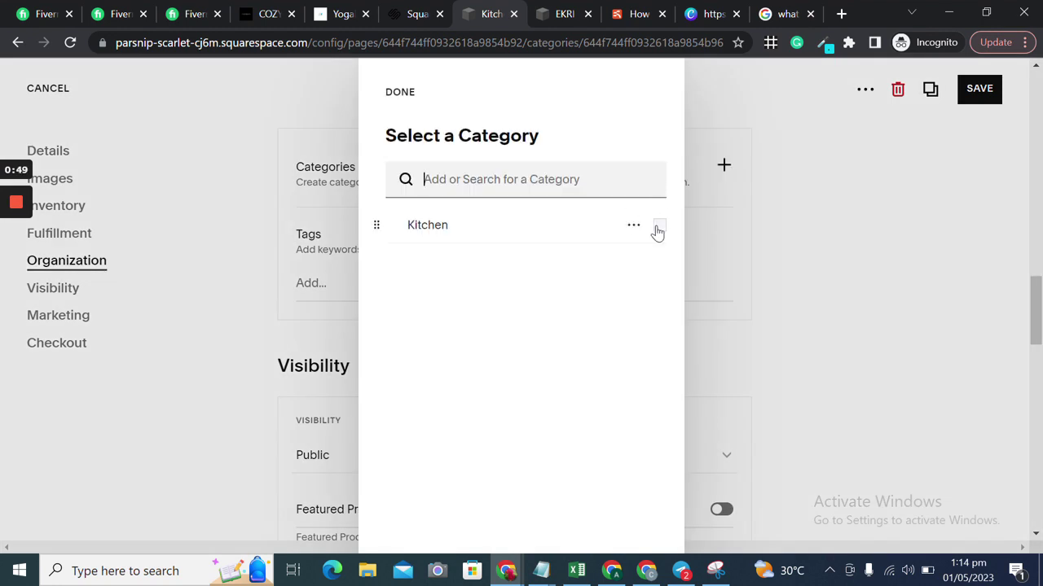
left_click(409, 95)
left_click(973, 96)
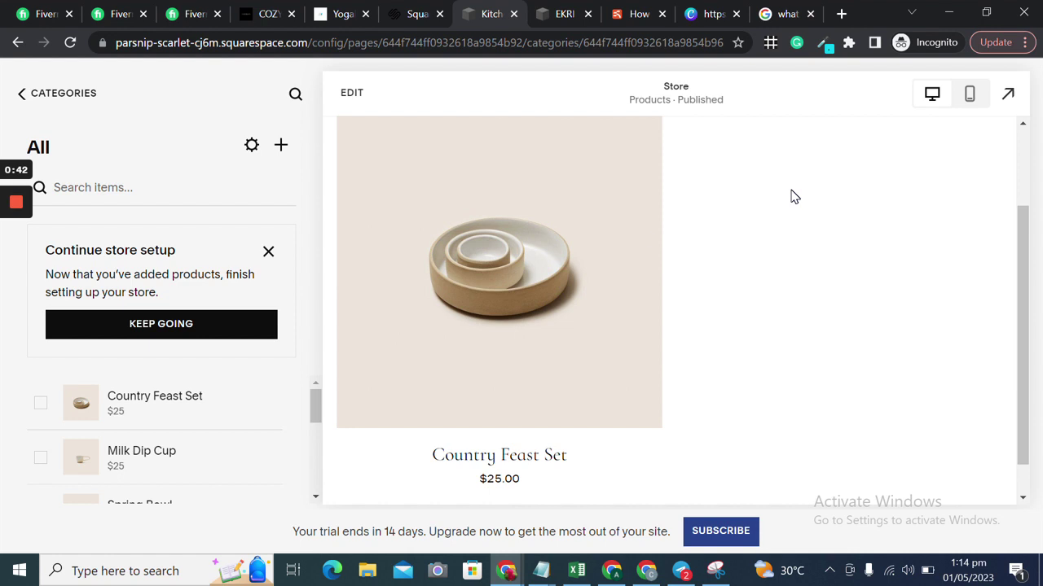
Step: Reopen the Kitchen category page, now listing Country Feast Set and Milk Dip Cup
left_click(14, 272)
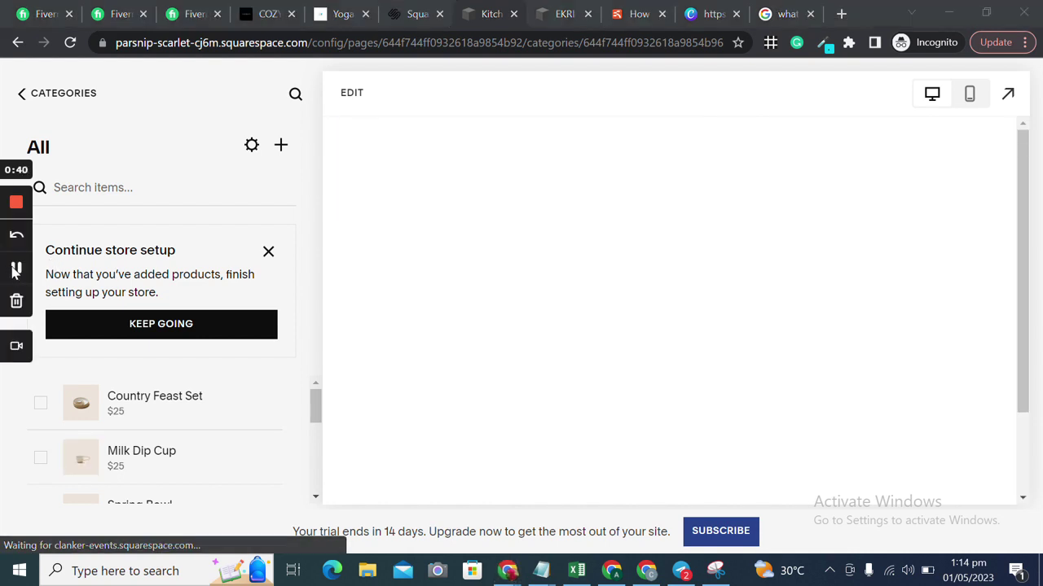
left_click_drag(1023, 235, 1024, 287)
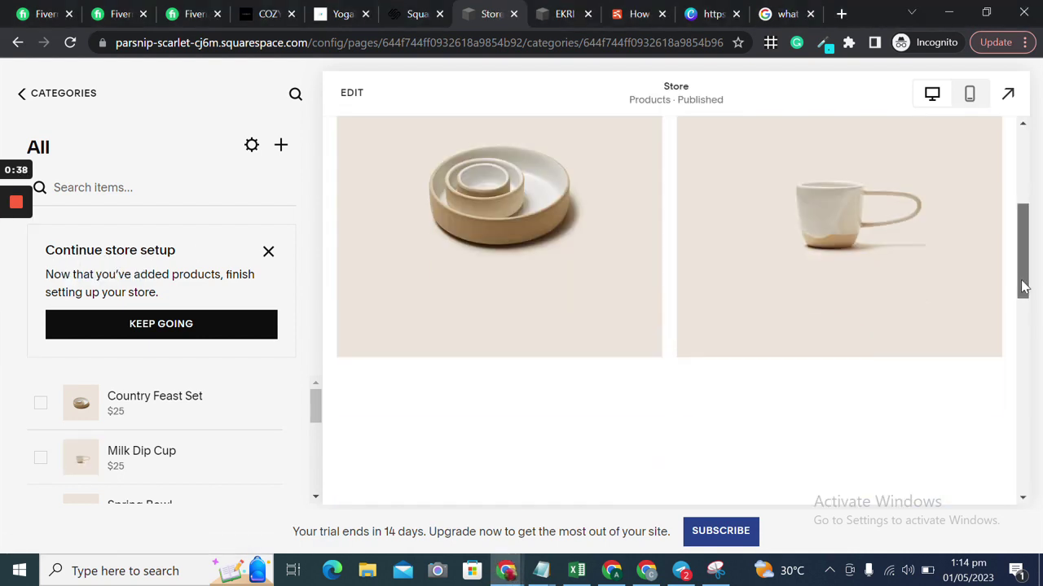
left_click(686, 200)
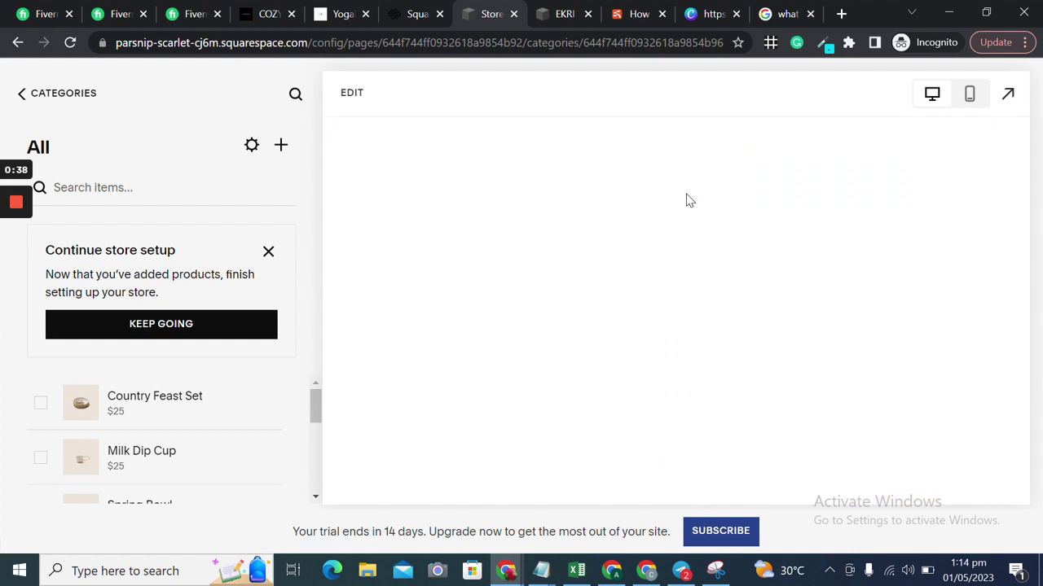